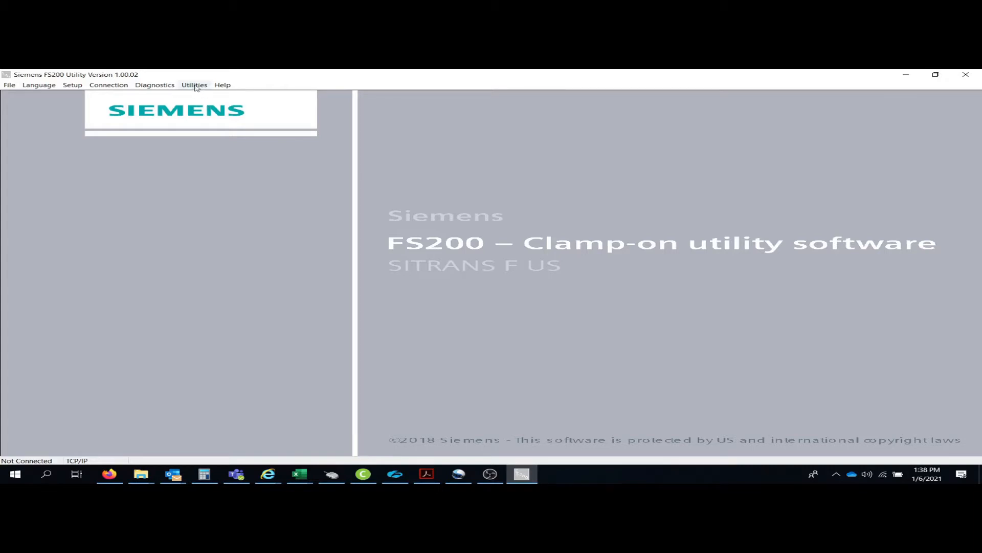
Launch the Clamp-on Liquid Tool from the Utilities list.
click(195, 85)
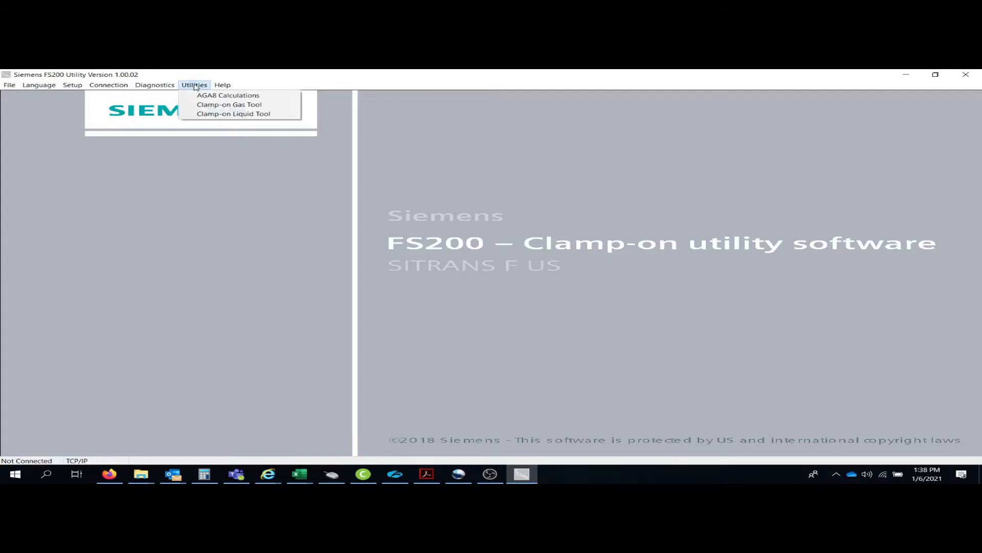
click(208, 114)
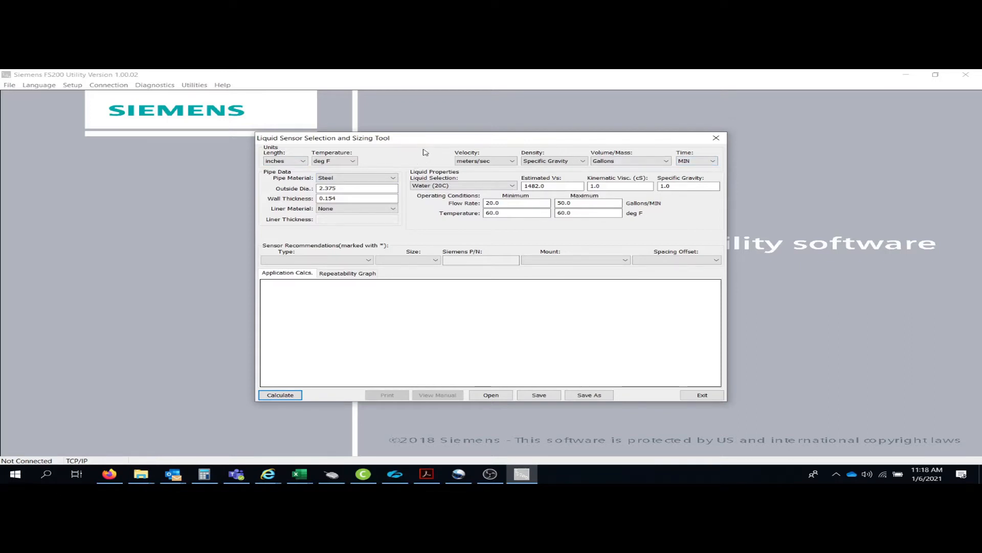
click(304, 161)
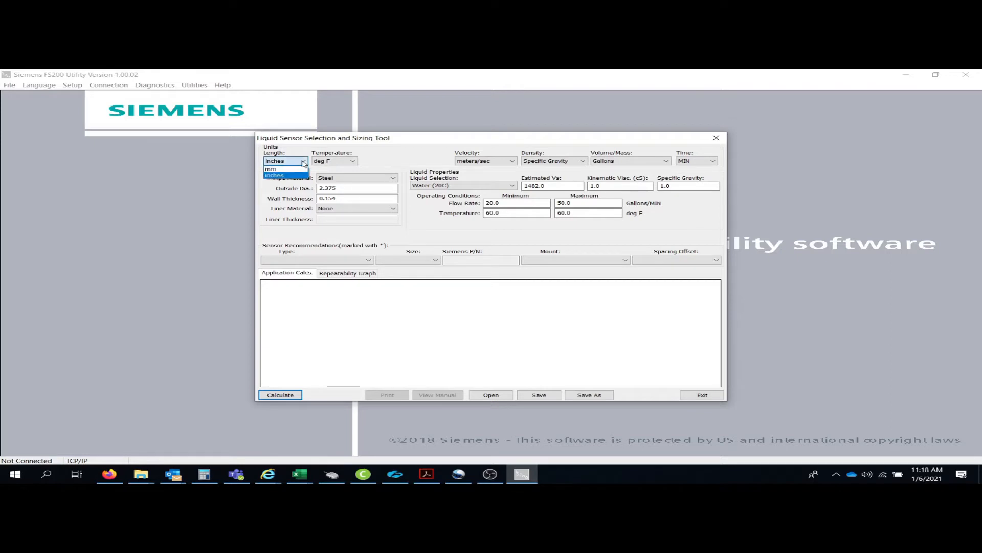
click(304, 163)
click(353, 162)
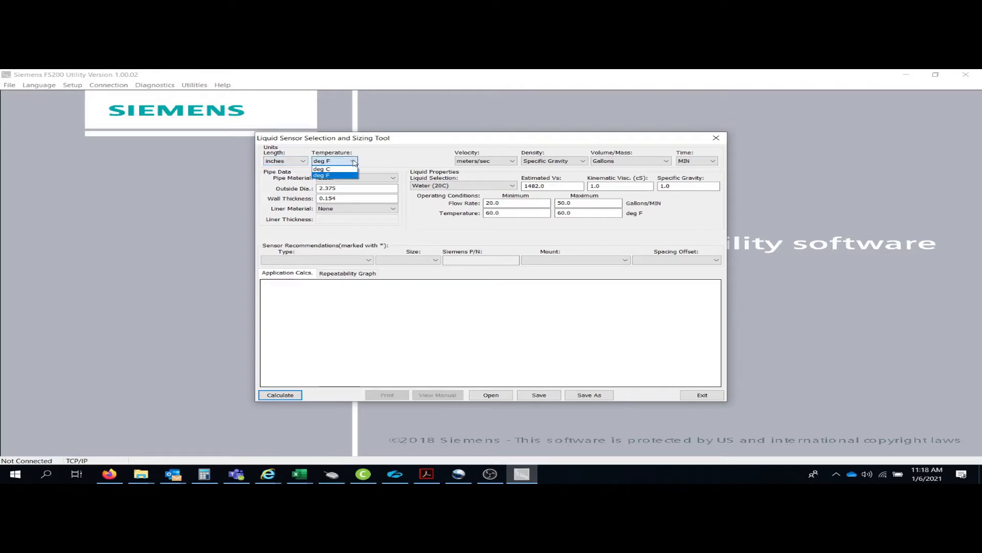
click(353, 161)
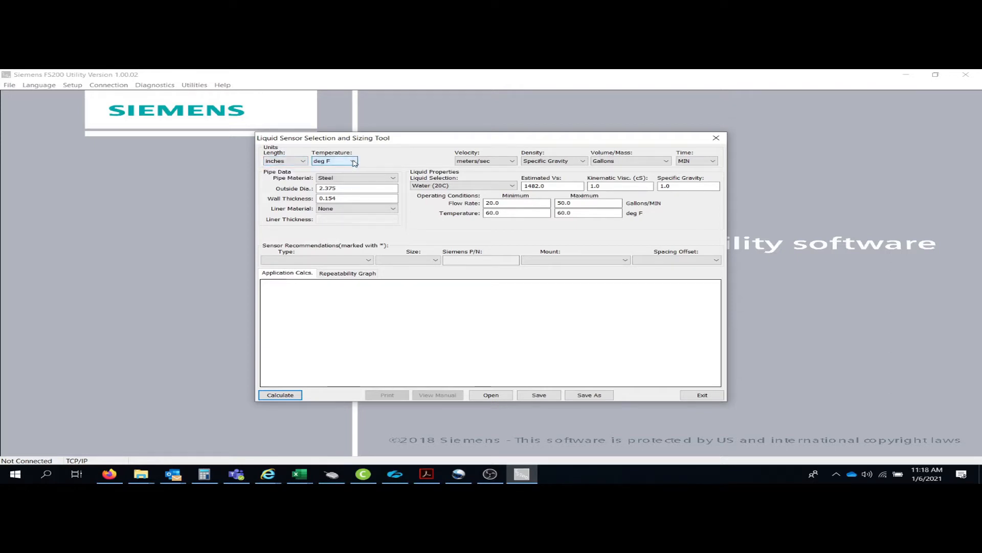
click(513, 162)
click(514, 162)
click(584, 162)
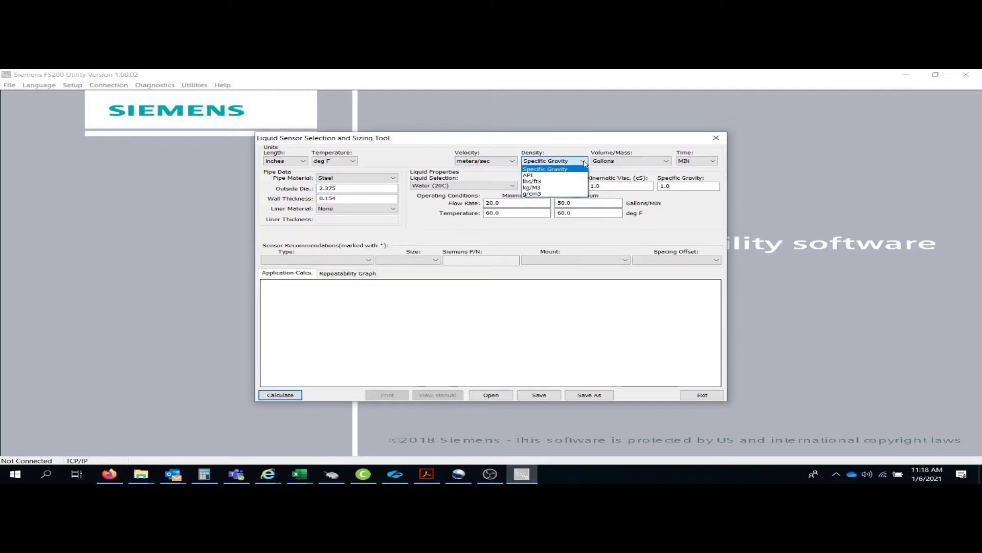
click(668, 163)
click(667, 163)
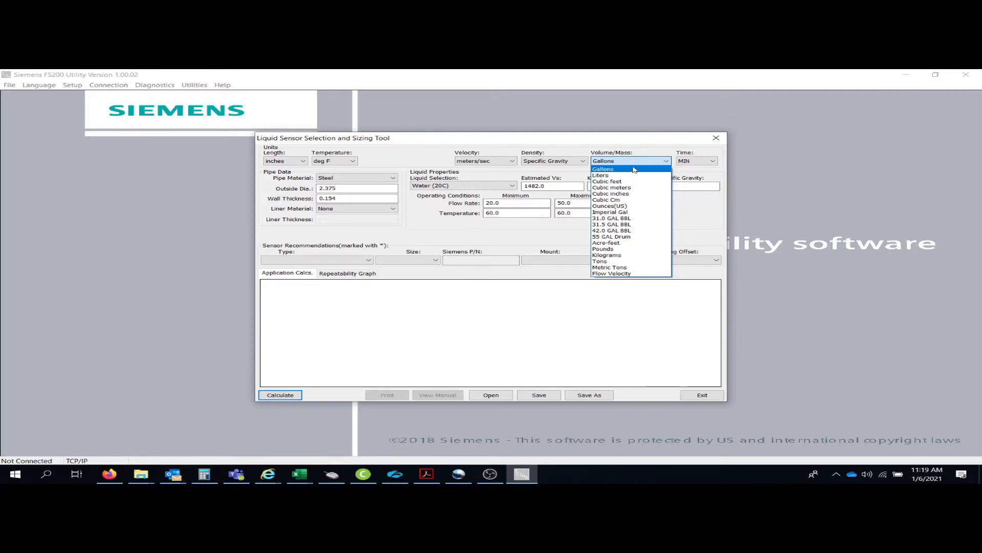
click(659, 155)
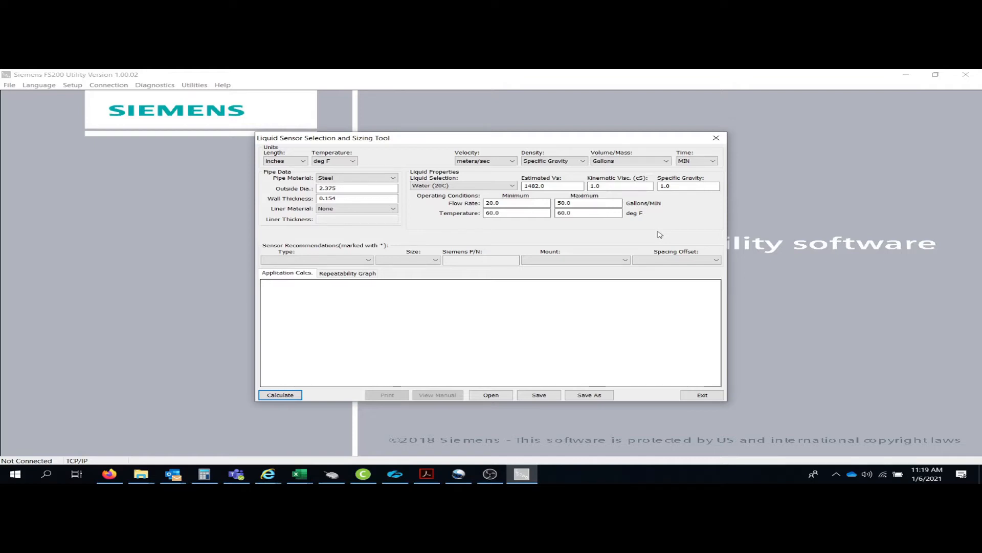
Keep Steel pipe material, enter 8.625 outside diameter and .322 wall thickness, and leave Liner Material None.
click(394, 178)
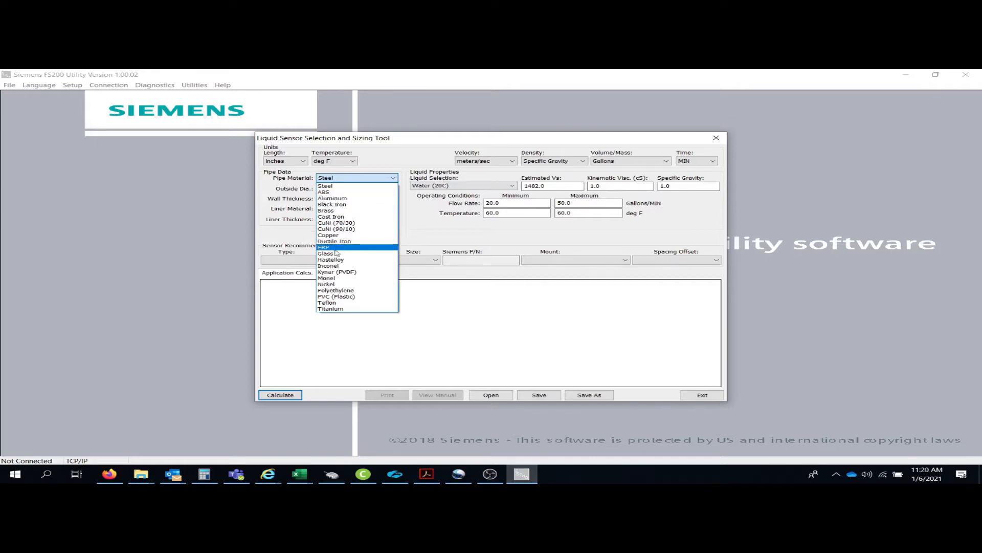
click(394, 180)
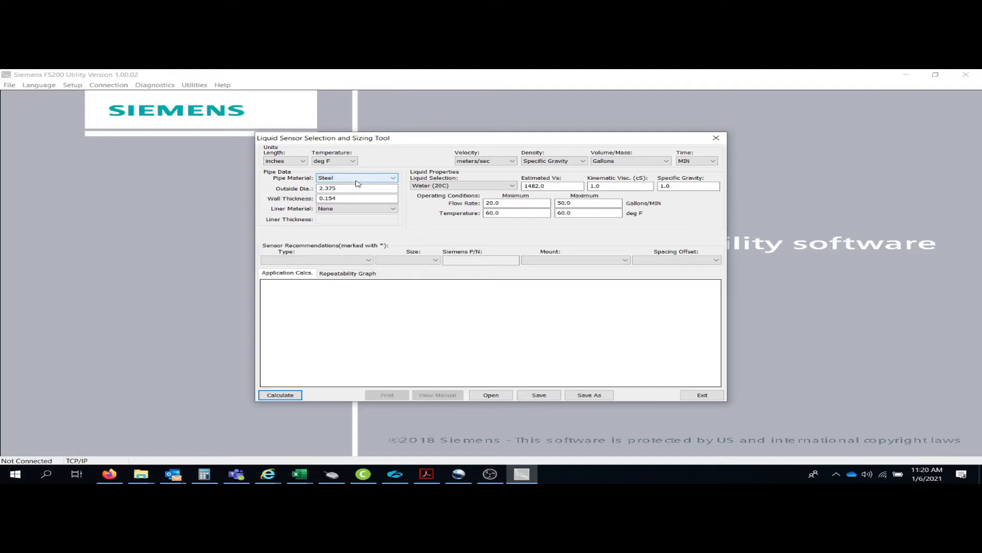
key(Tab)
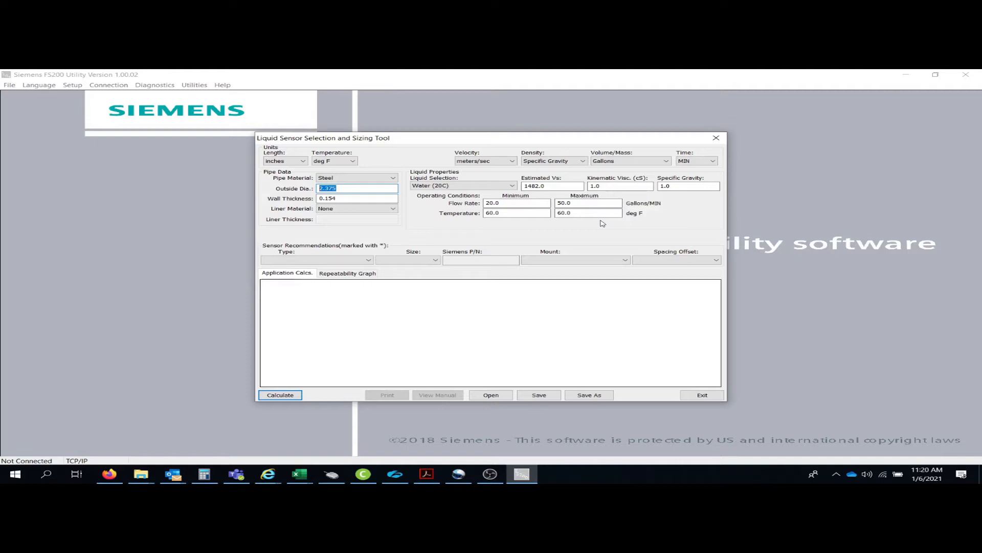
text(8.625)
click(364, 197)
double_click(355, 198)
text(.322)
click(395, 209)
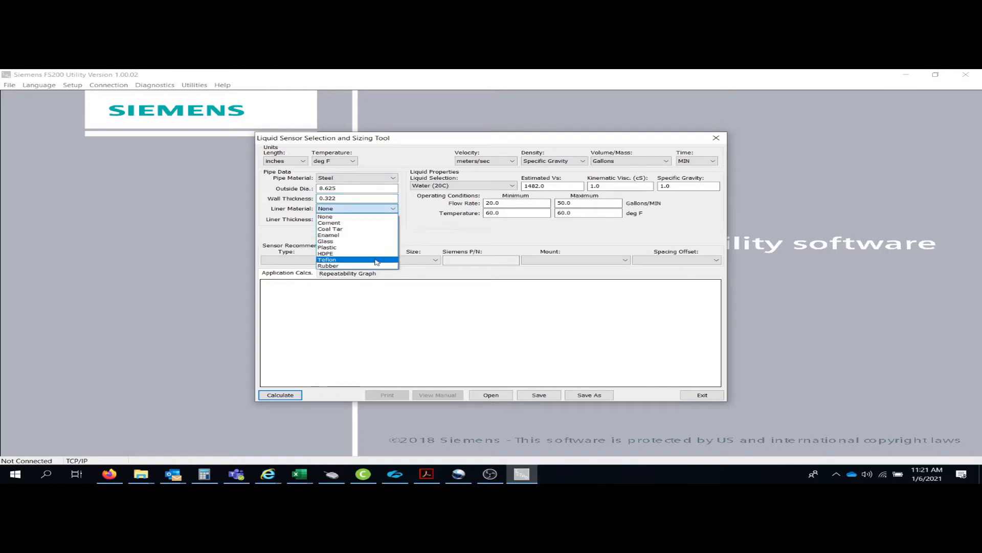
click(381, 210)
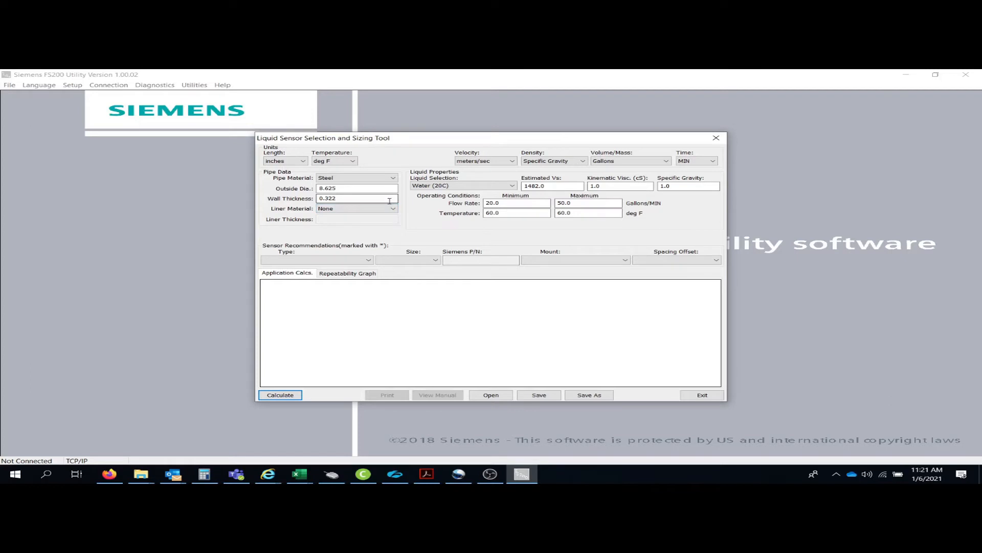
Select Water (100C) as the liquid, then switch velocity units to feet/sec and back to meters/sec.
click(512, 186)
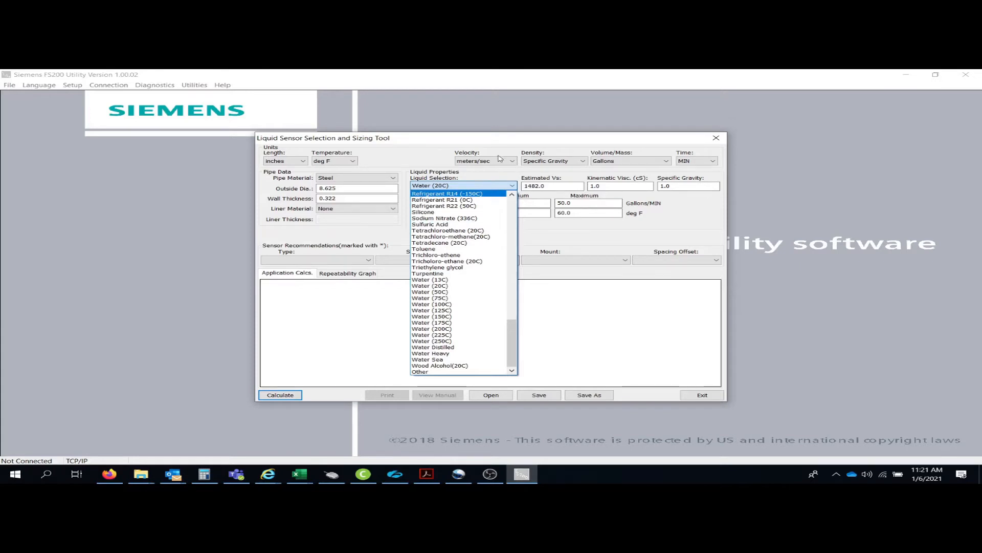
click(441, 305)
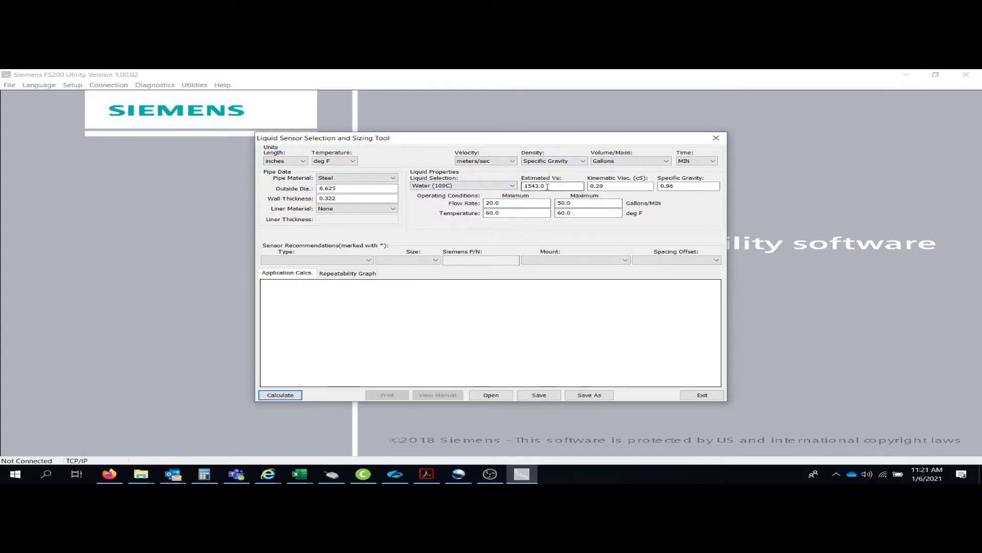
click(512, 161)
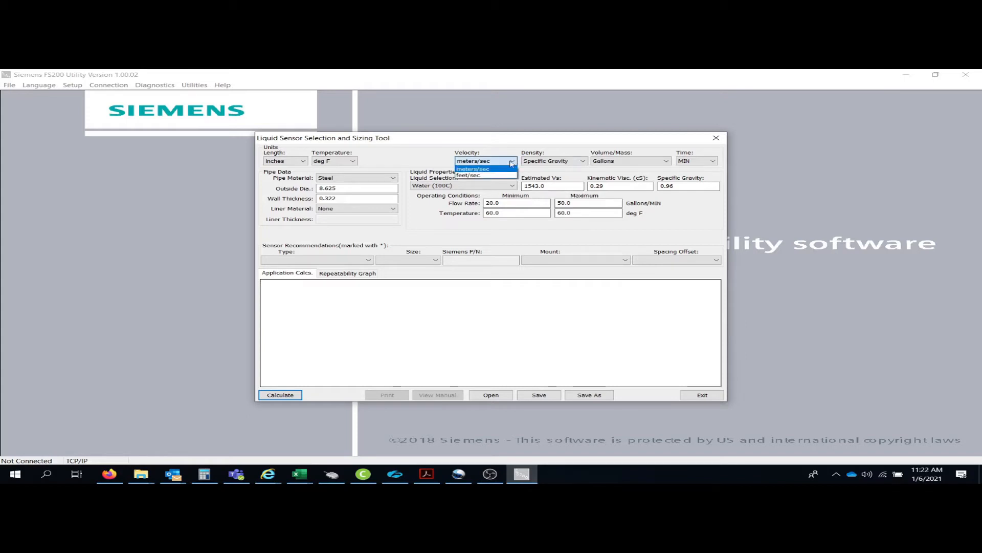
click(492, 175)
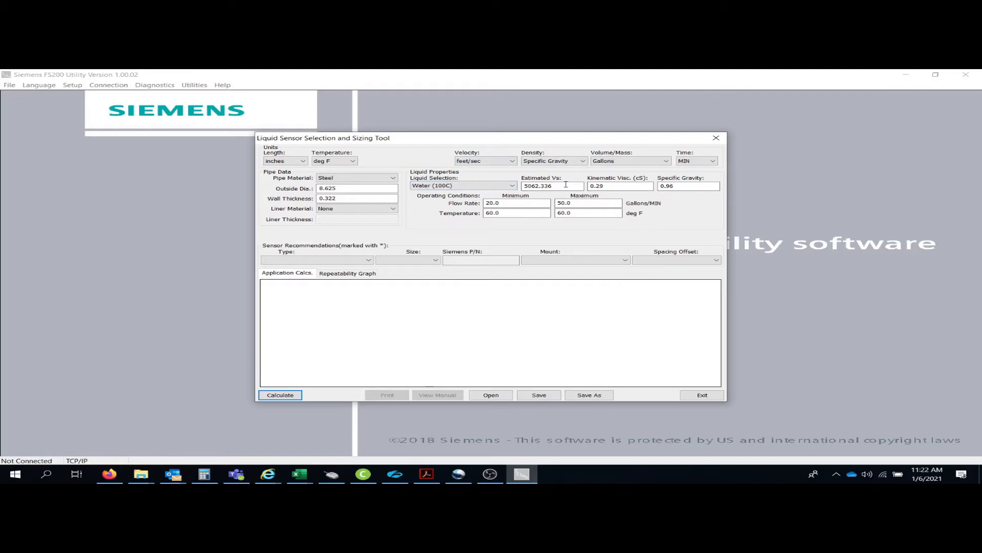
click(512, 160)
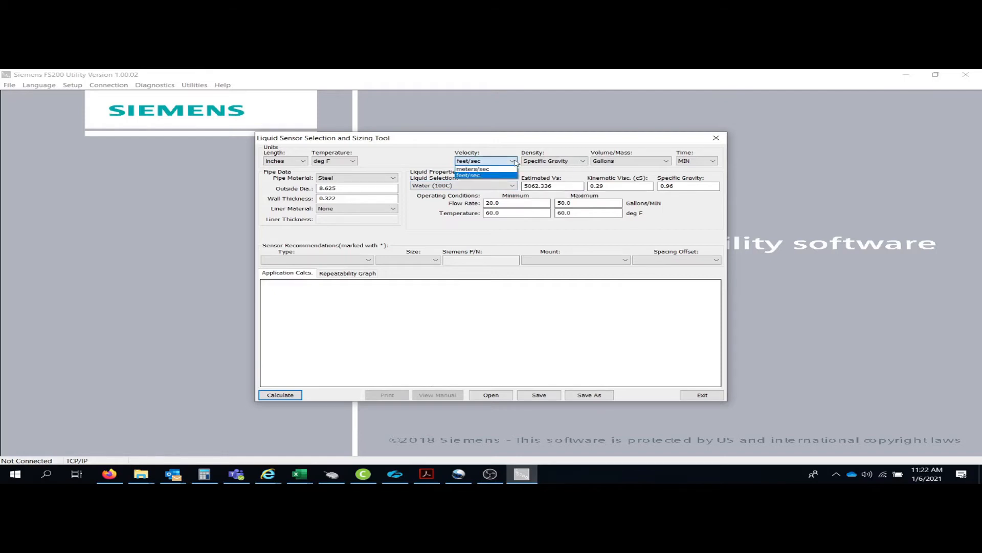
click(491, 170)
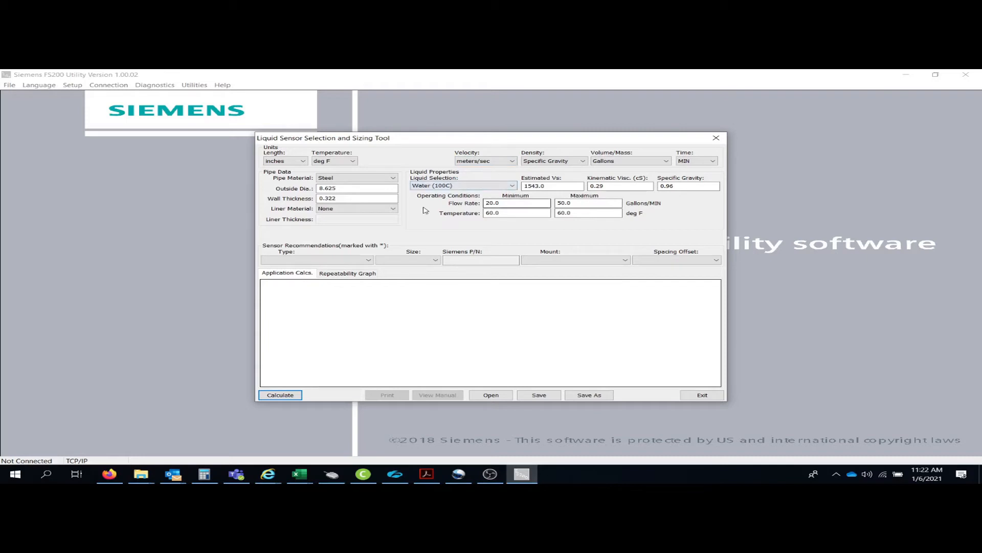
Choose Oil (Diesel) as the liquid, giving 1377.0 Vs, 2.3 cS and 0.88 specific gravity.
click(516, 186)
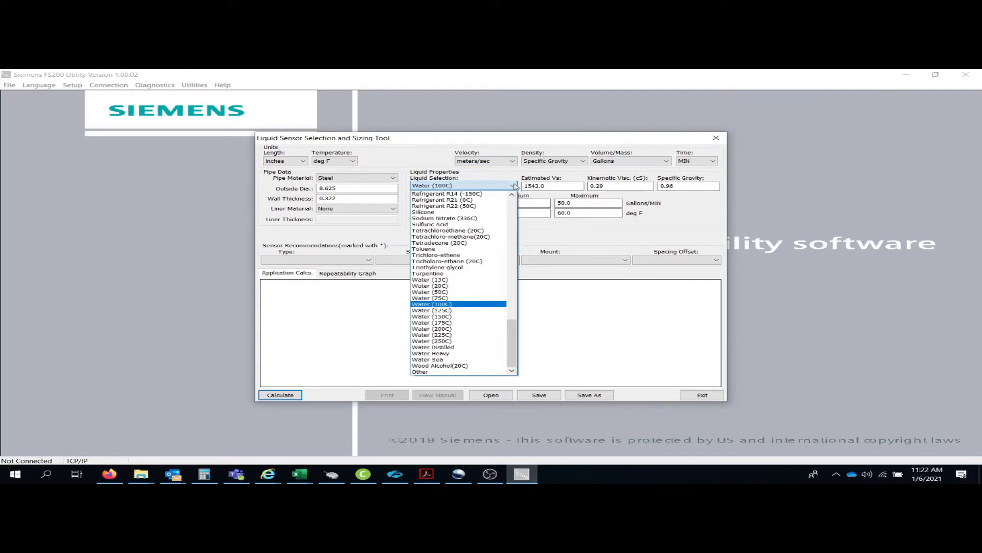
scroll(487, 252, up, 8)
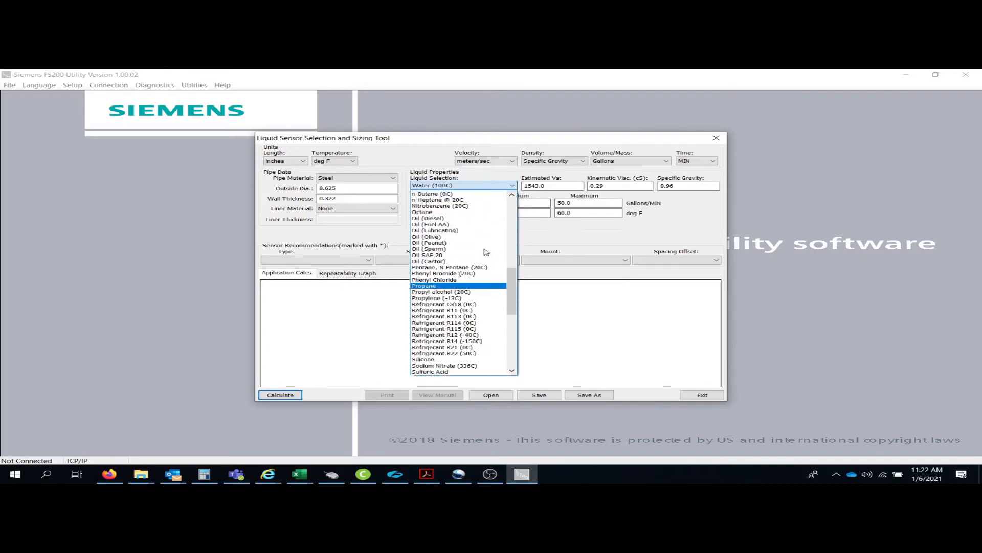
scroll(486, 252, up, 15)
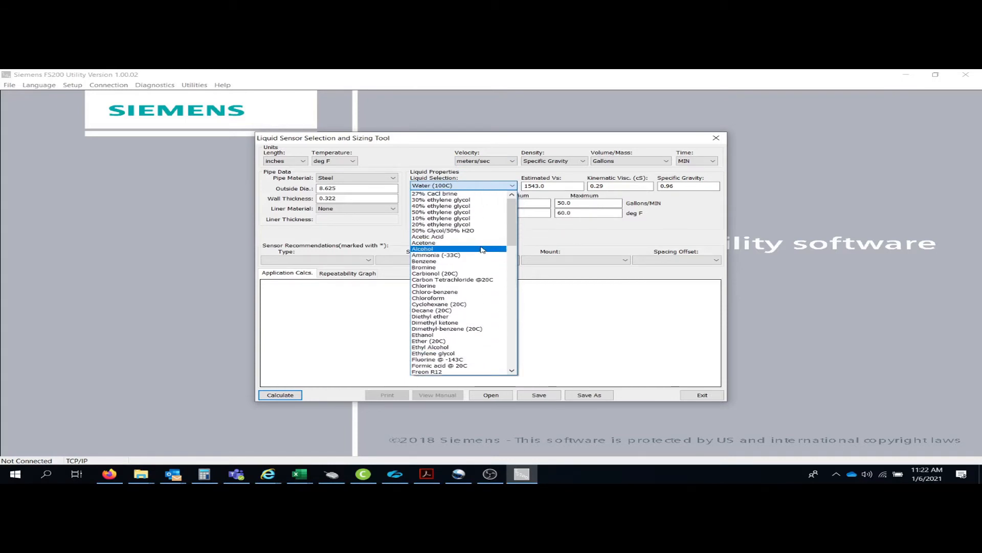
scroll(482, 250, down, 9)
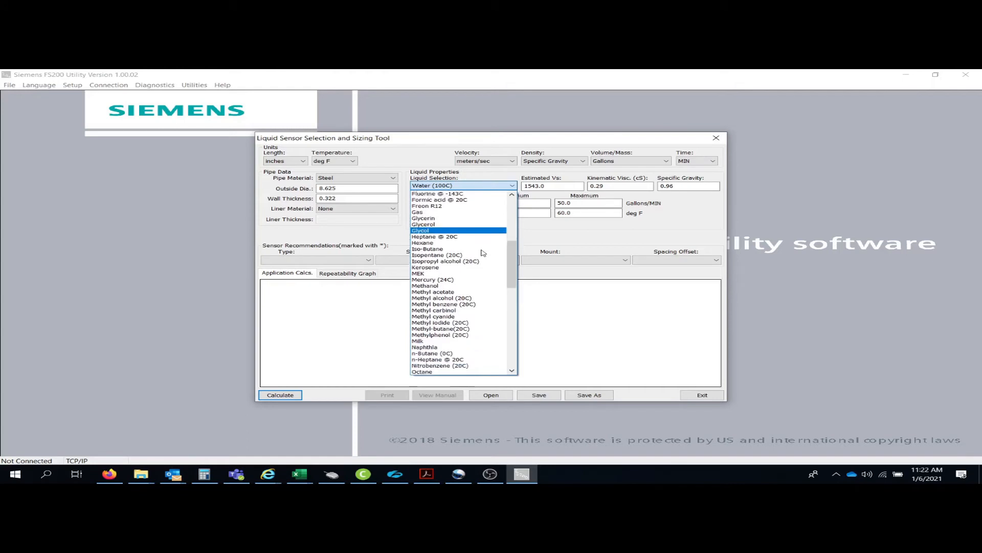
scroll(483, 253, down, 6)
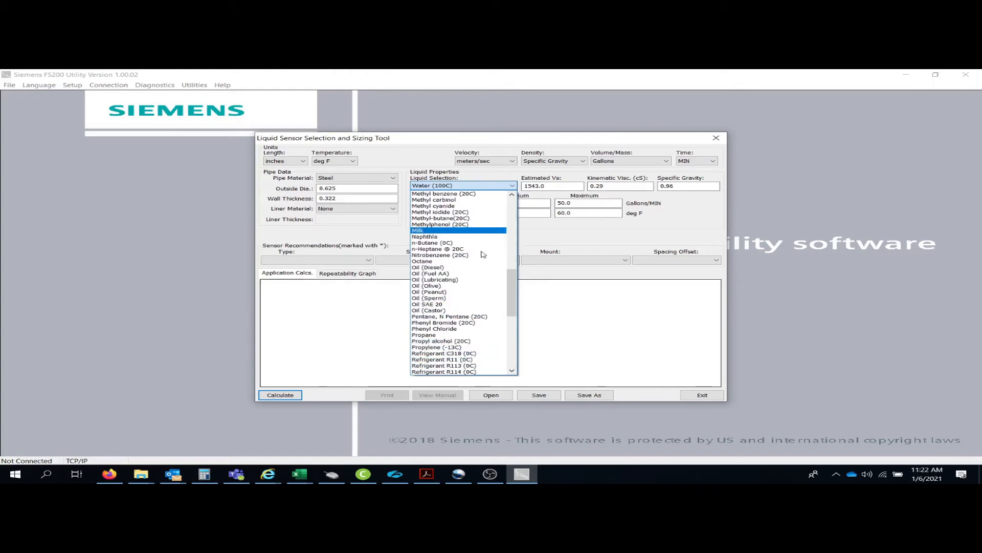
click(429, 268)
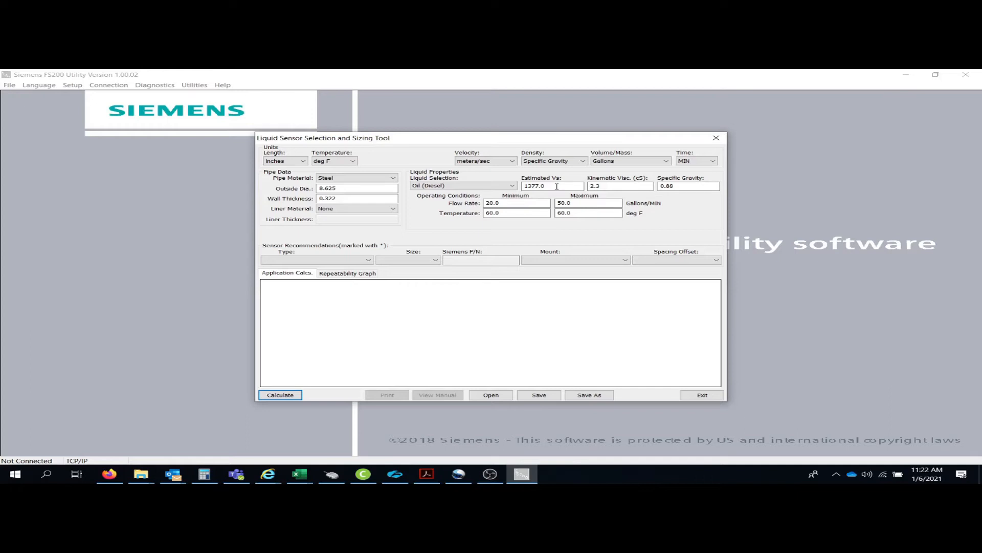
Replace the diesel's Estimated Vs of 1377.0 with 1370.0.
drag(557, 187, 509, 188)
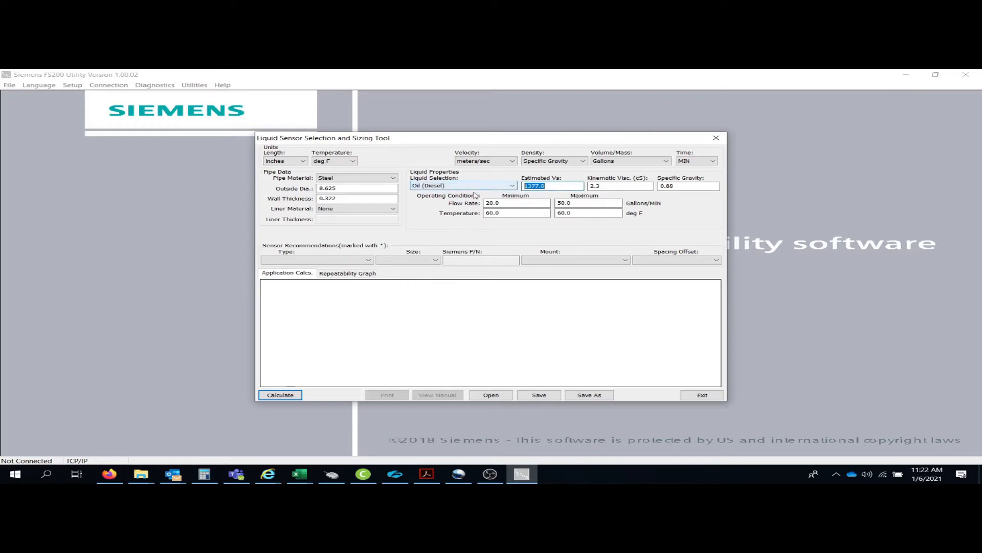
text(137)
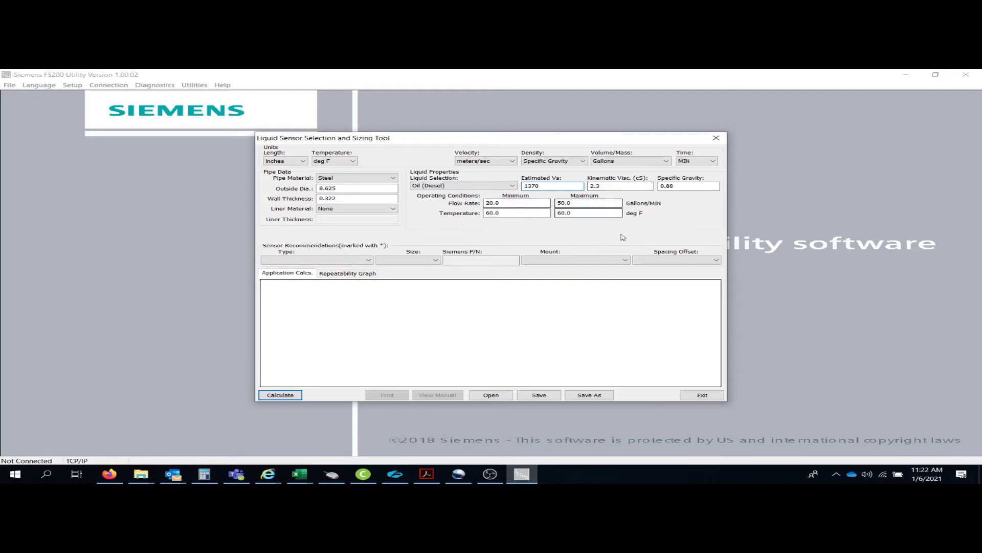
click(623, 187)
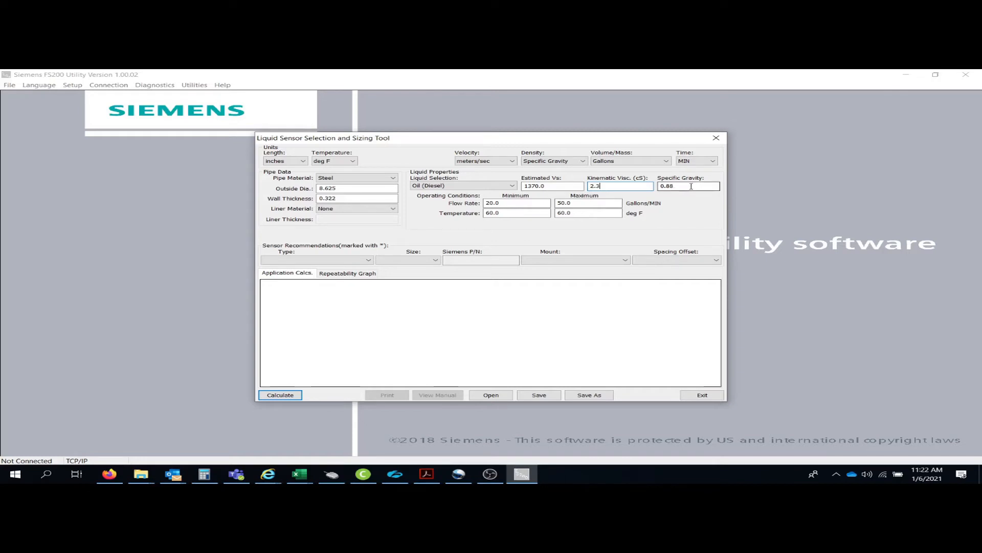
Enter 500 as the minimum and 1000 as the maximum flow rate in Gallons/MIN.
click(522, 203)
text(5)
double_click(580, 202)
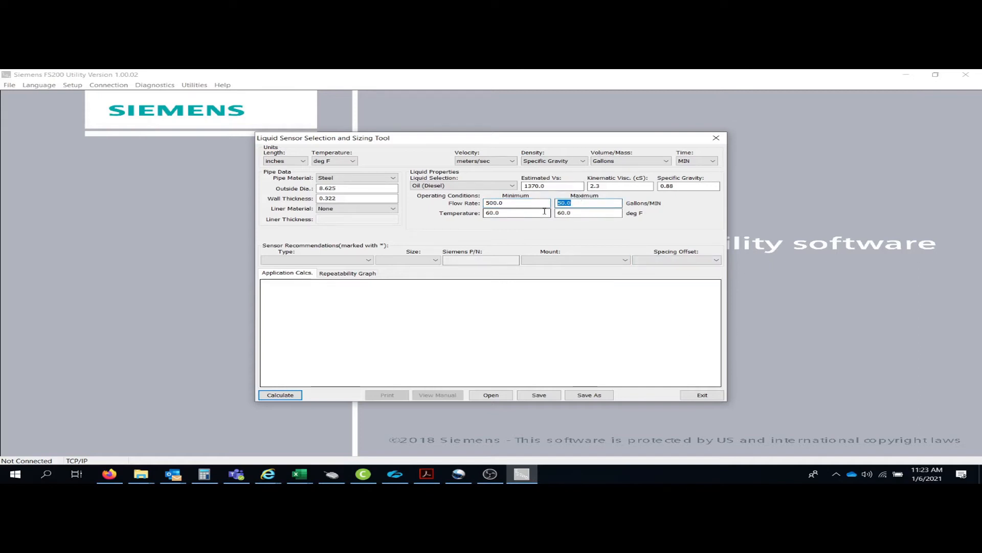
text(100)
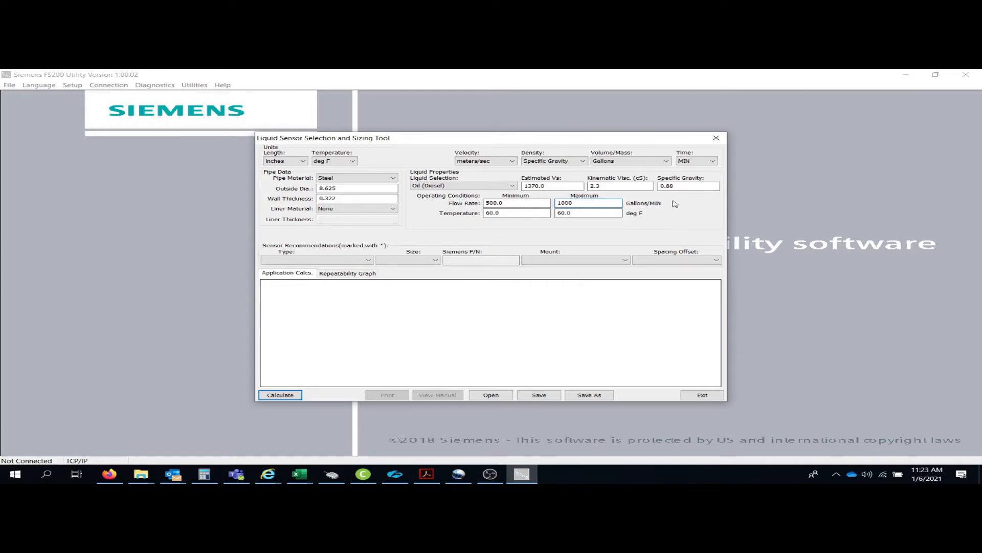
Run Calculate to get a High Precision D1H sensor with Reflect mount recommendation.
click(281, 395)
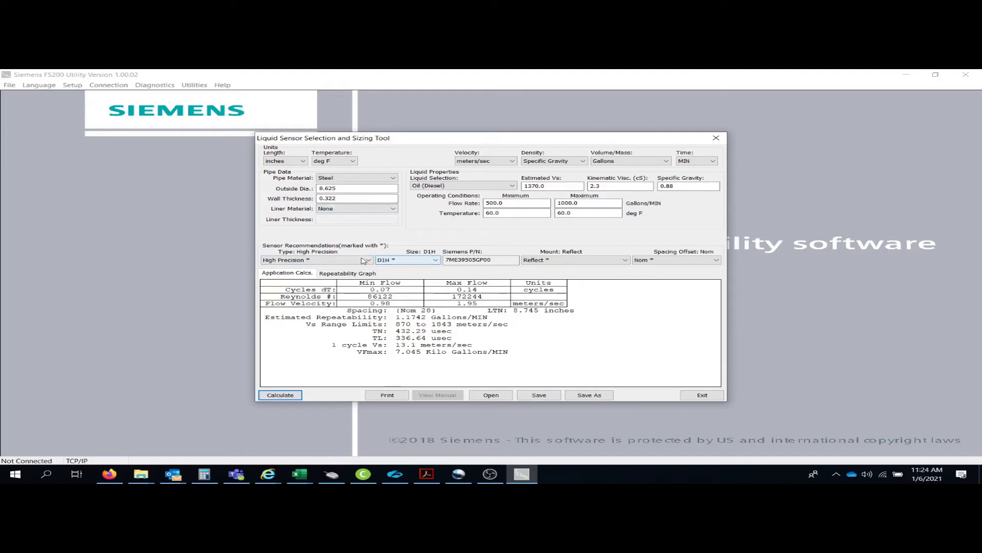
click(446, 261)
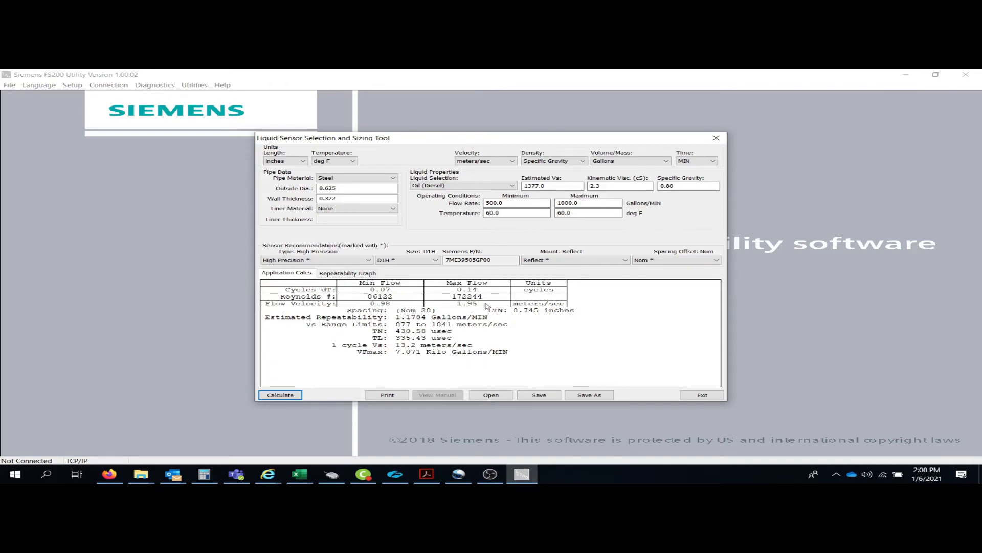
click(506, 161)
click(486, 176)
Set minimum flow to 0, recalculate, and read the 'Accuracy limitation at minimum velocity' warning.
drag(521, 202, 461, 197)
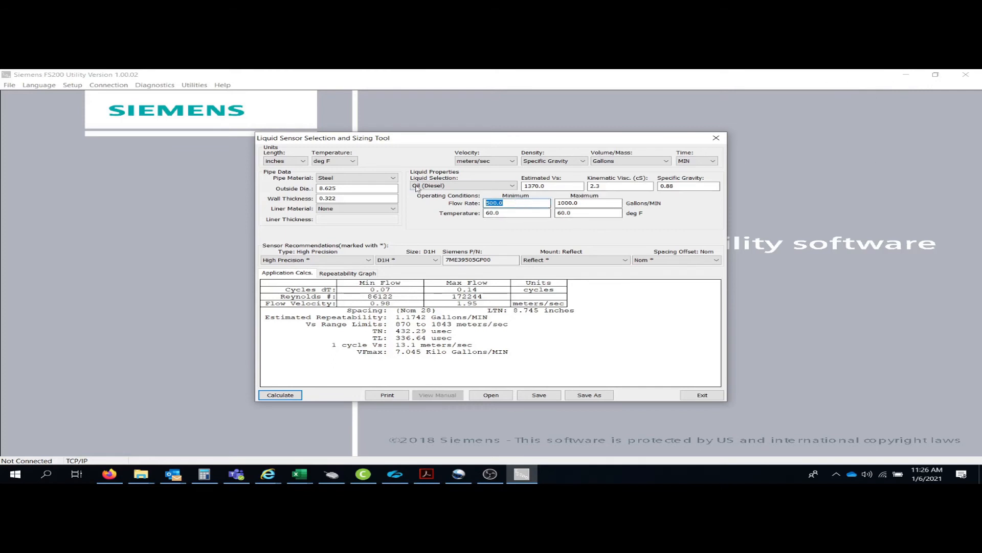
text(0)
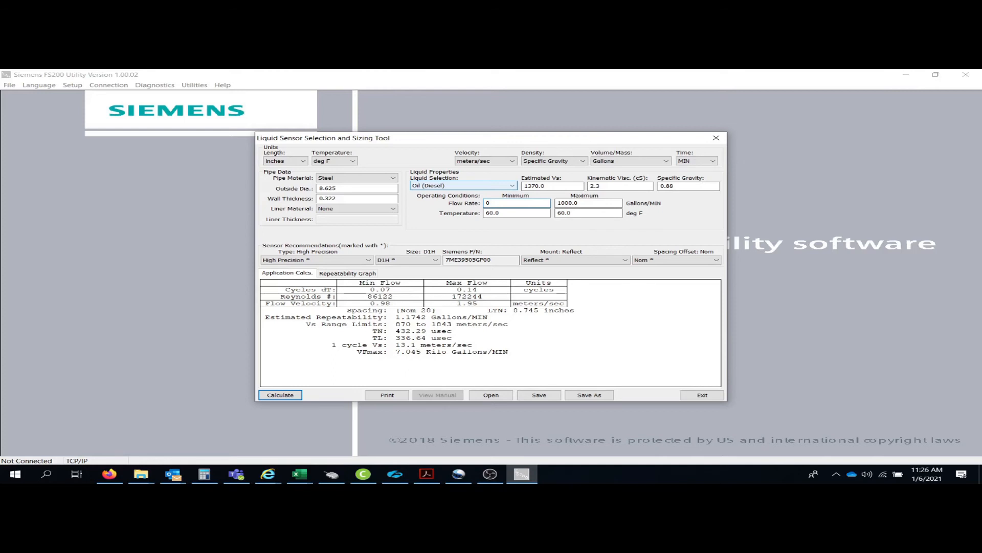
key(Return)
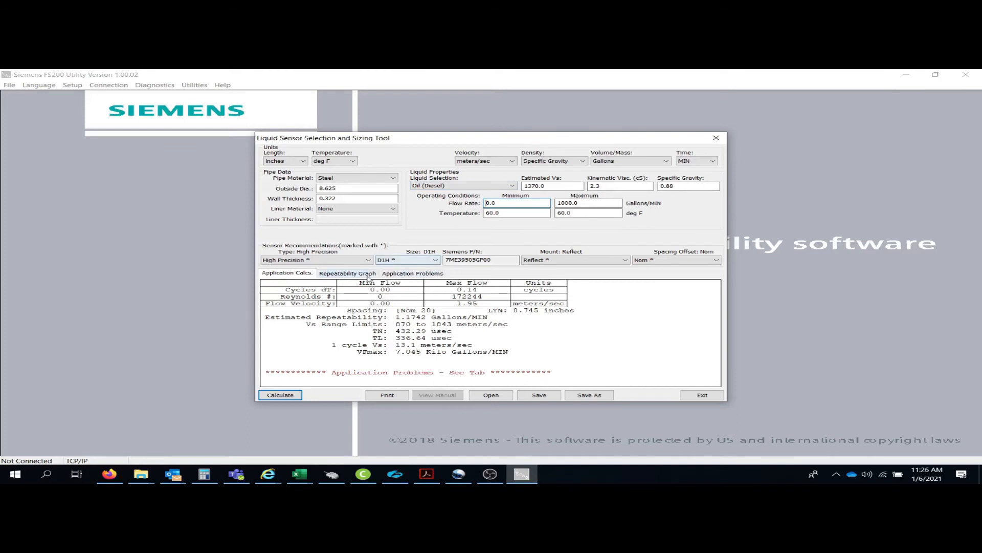
click(418, 275)
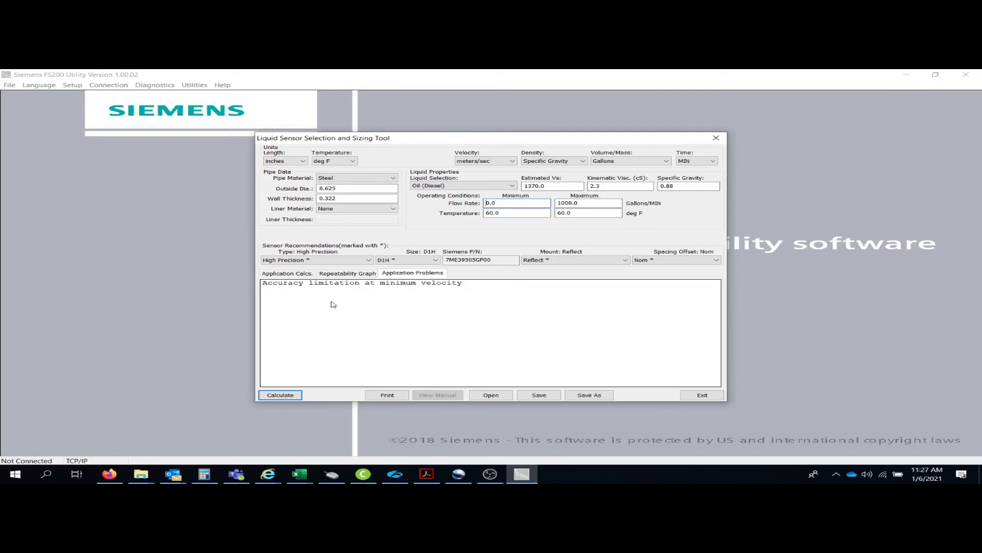
click(297, 274)
Display the Repeatability vs. Flow Rate graph with its 9.9–29.0 Gallons/MIN RN transition.
click(348, 275)
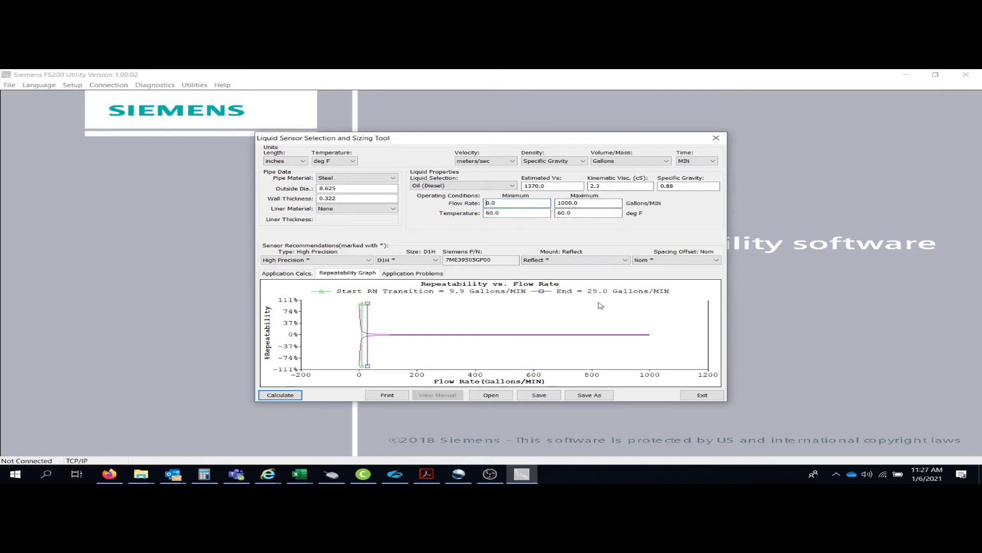
Change kinematic viscosity to 90 cS, shifting the RN transition to 386.2–1135.9 Gallons/MIN.
double_click(614, 186)
text(90)
key(Return)
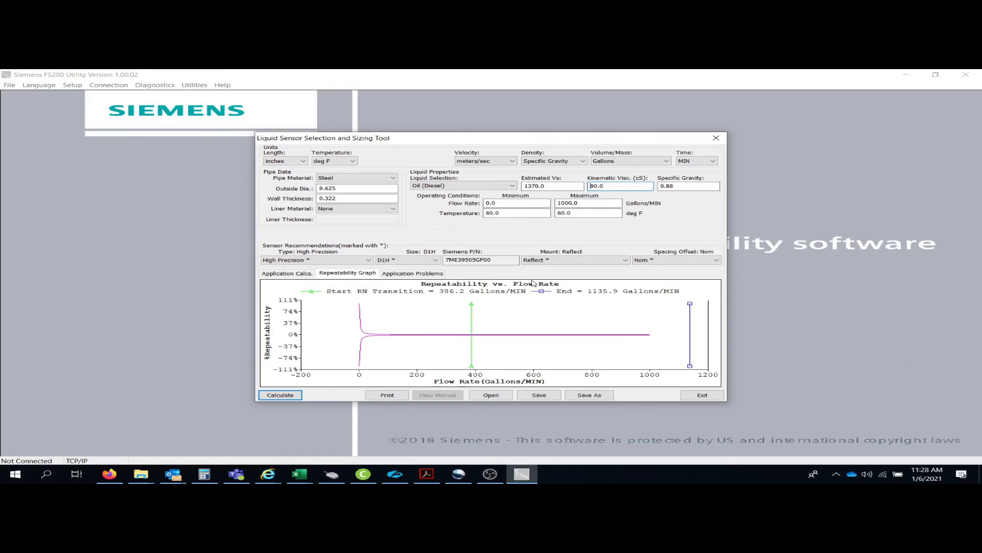
Set the kinematic viscosity to 2.3 cS and choose the Universal sensor type.
double_click(631, 184)
text(2)
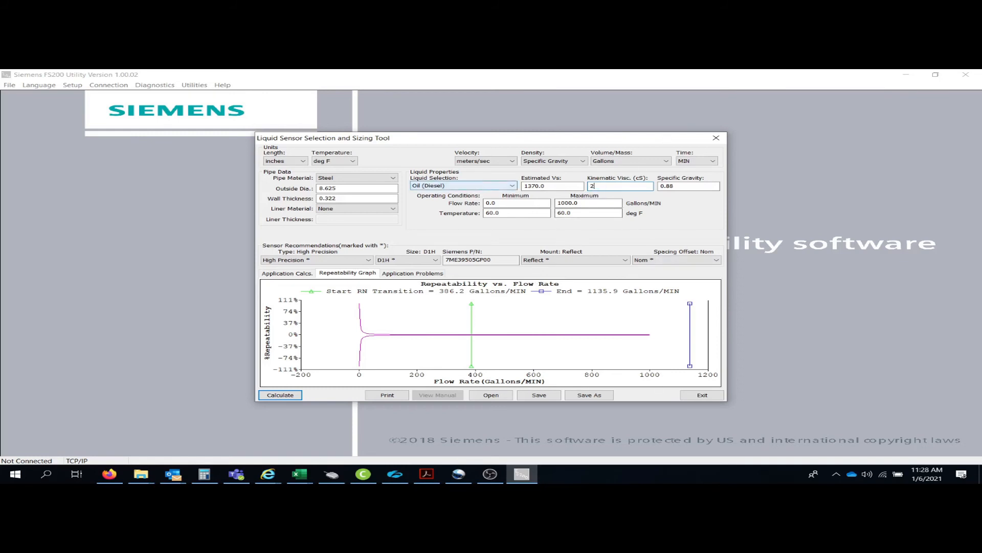
text(.3)
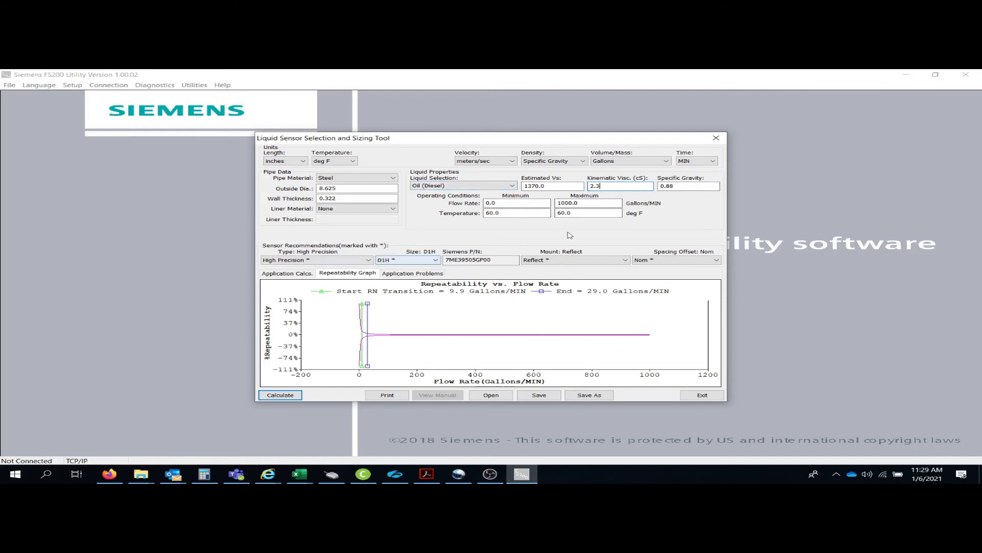
click(369, 260)
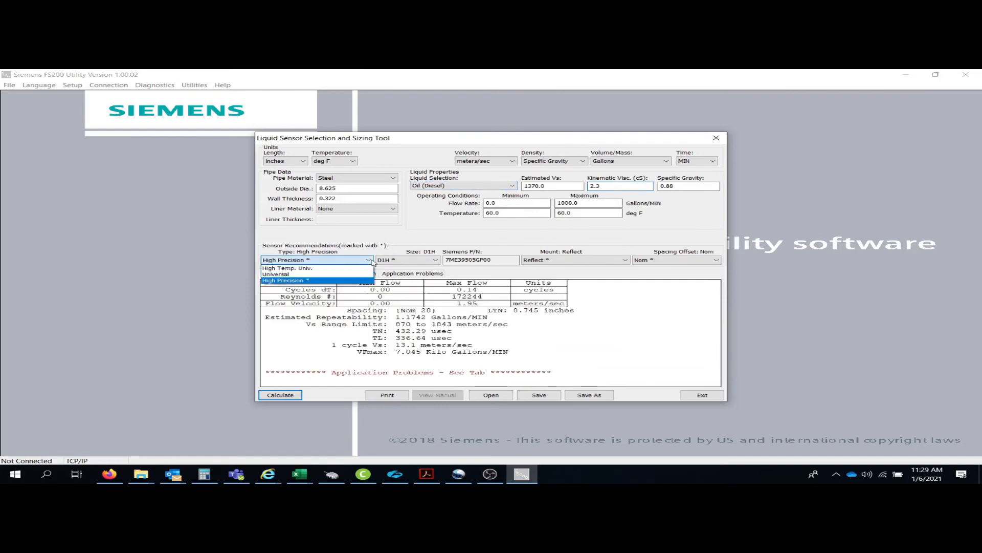
click(275, 275)
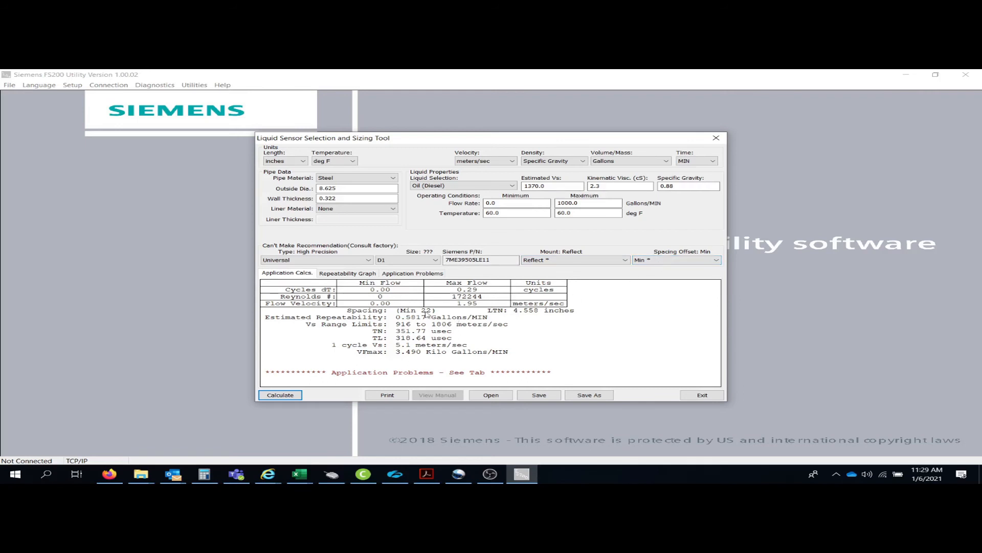
Enter 500 as the minimum flow rate and reselect the Universal sensor type.
click(507, 203)
text(500)
key(Return)
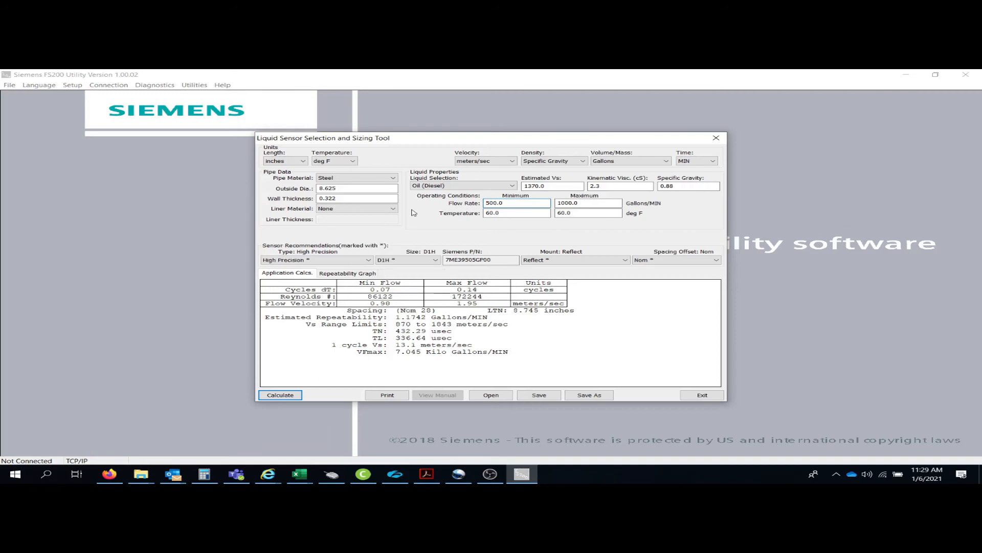
click(368, 260)
click(294, 275)
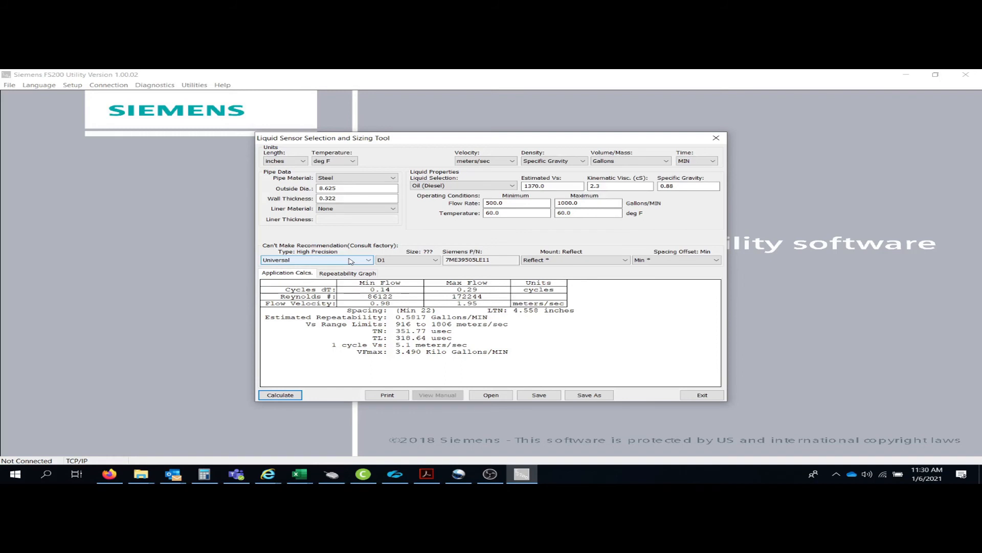
Pick sensor size D3, giving part number 7ME39505LE00.
click(436, 261)
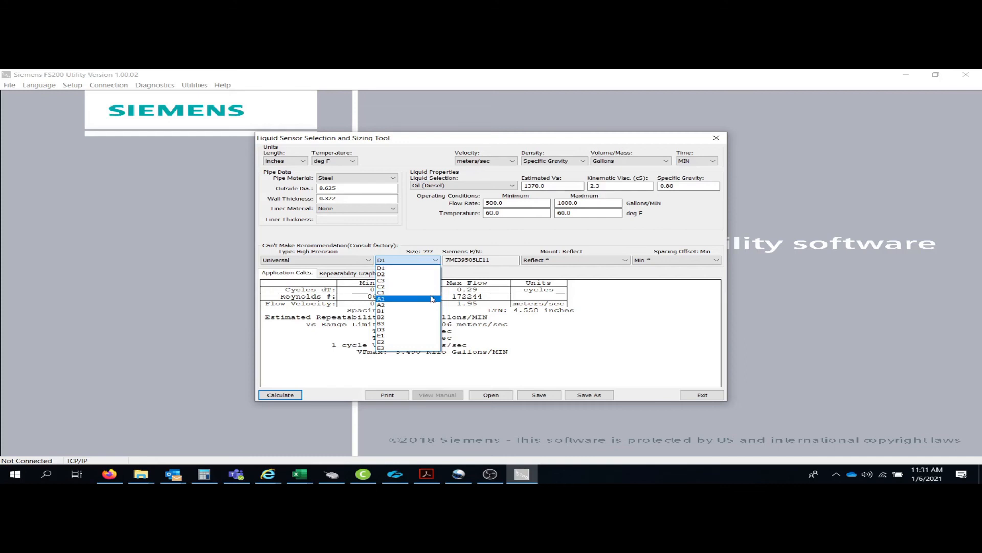
click(386, 330)
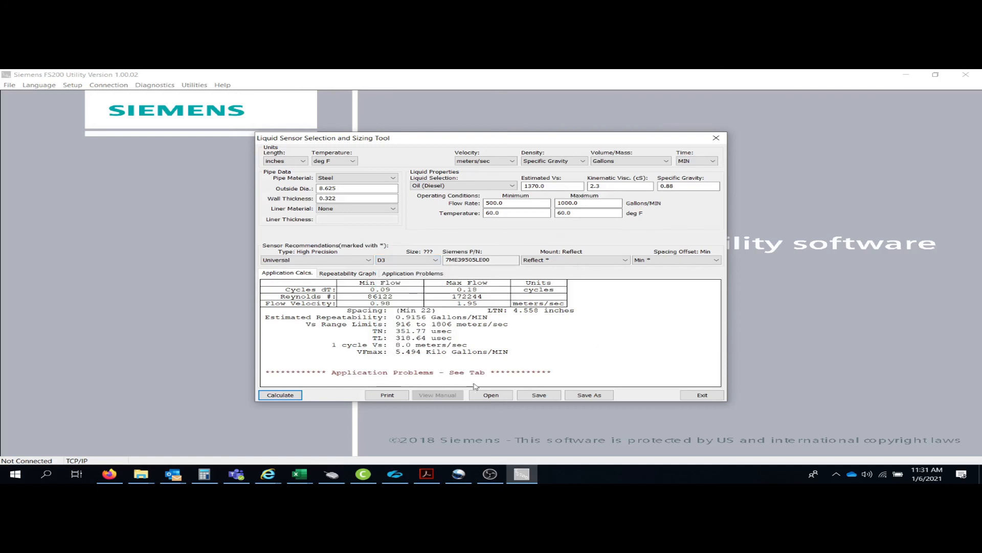
Review Application Problems, then switch back to a High Precision D1H sensor.
click(426, 275)
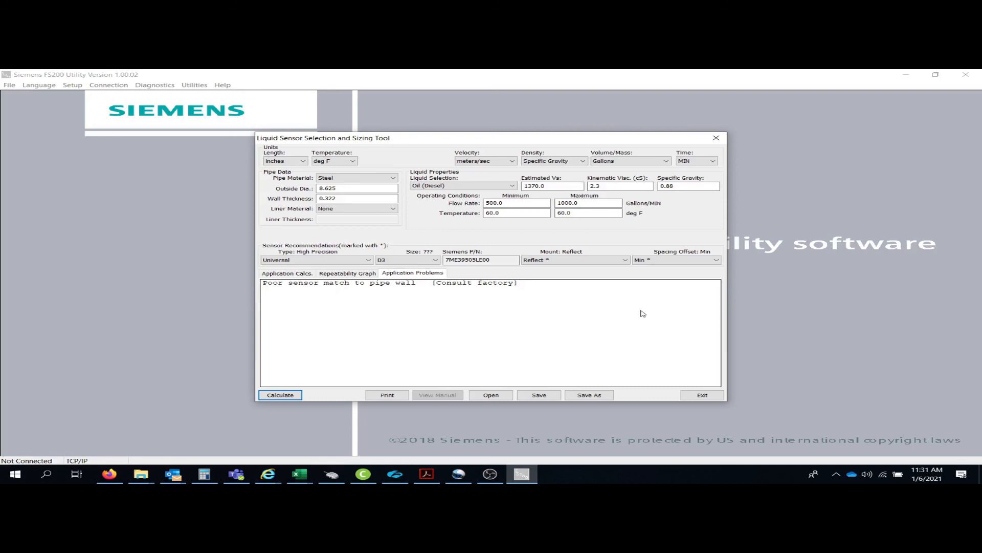
click(328, 260)
click(325, 281)
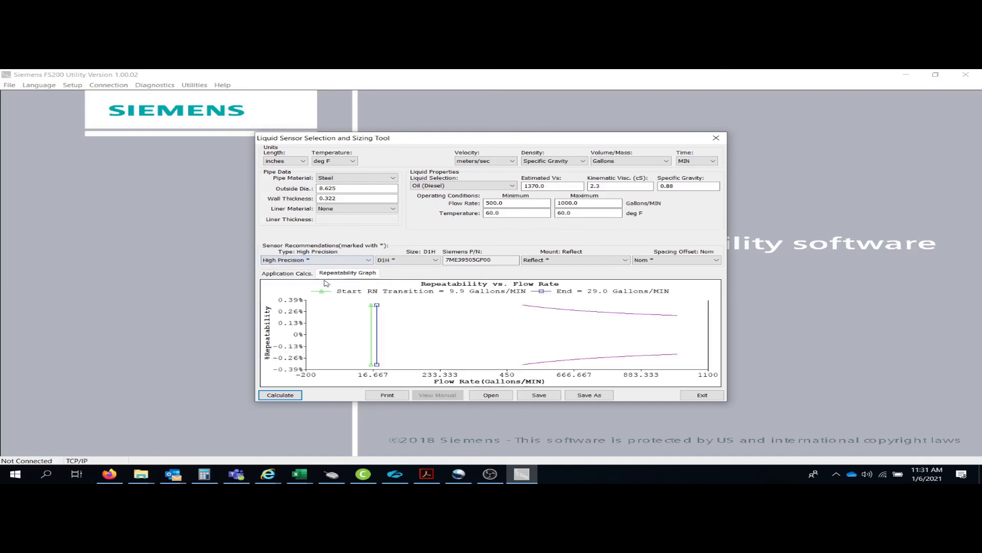
click(436, 260)
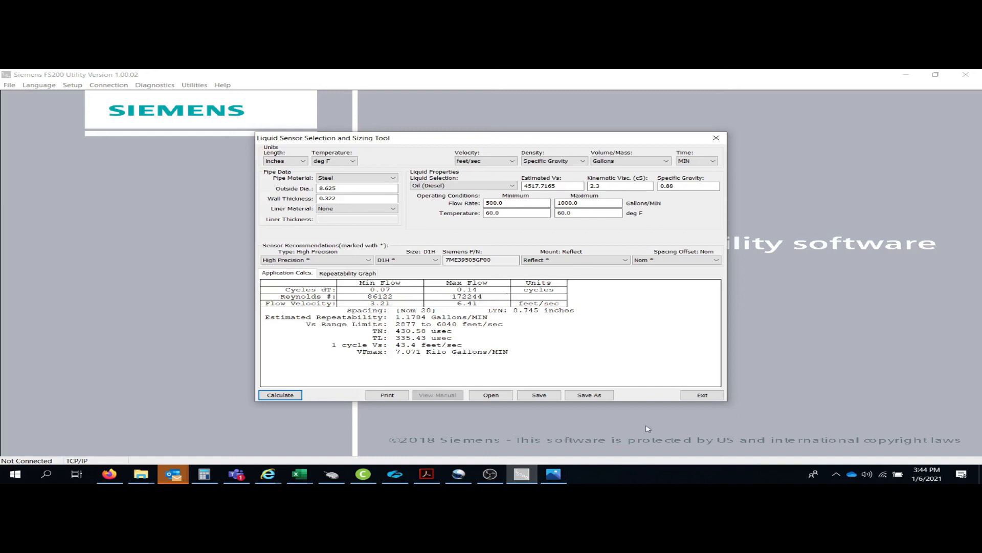
click(388, 395)
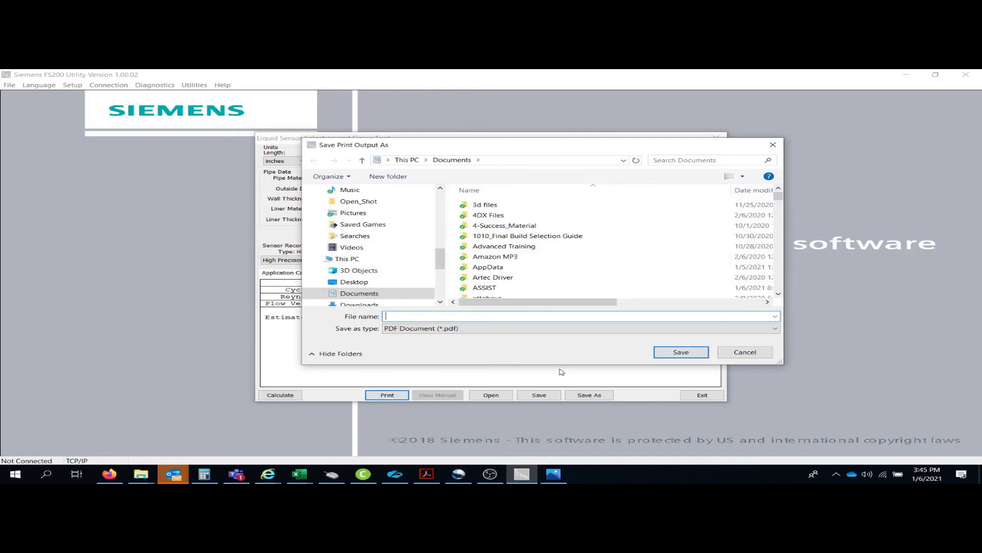
click(759, 354)
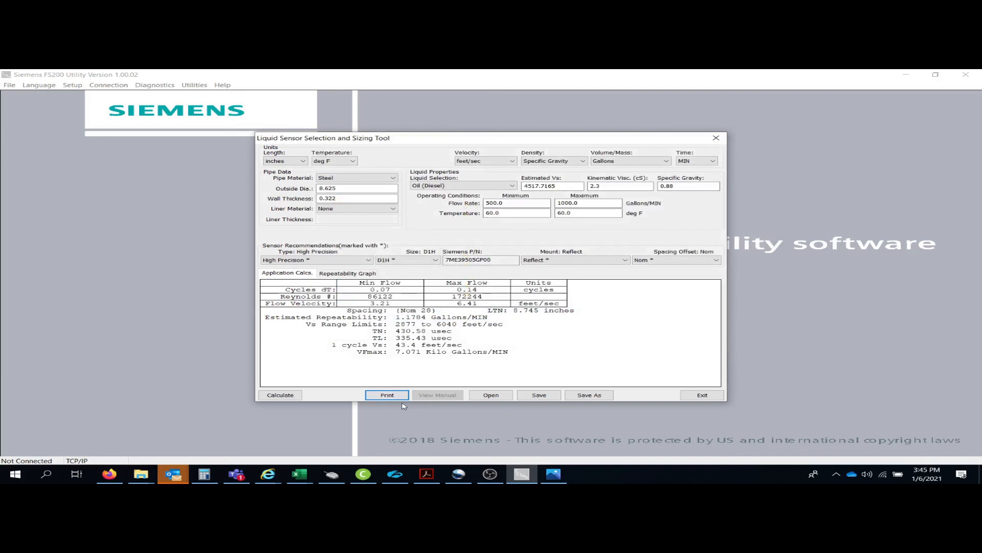
Exit the sizing tool and choose Microsoft Print to PDF as the Print Setup printer.
click(699, 397)
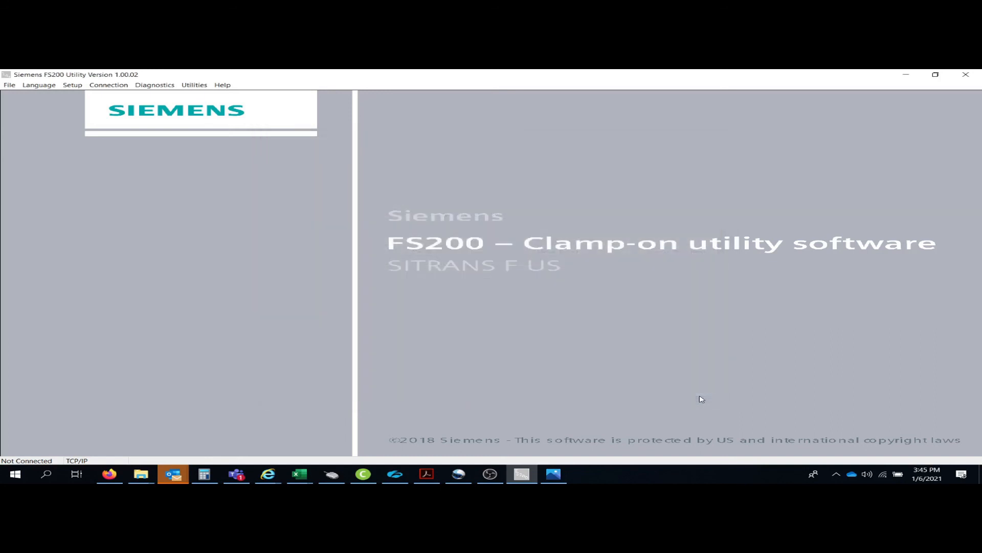
click(8, 87)
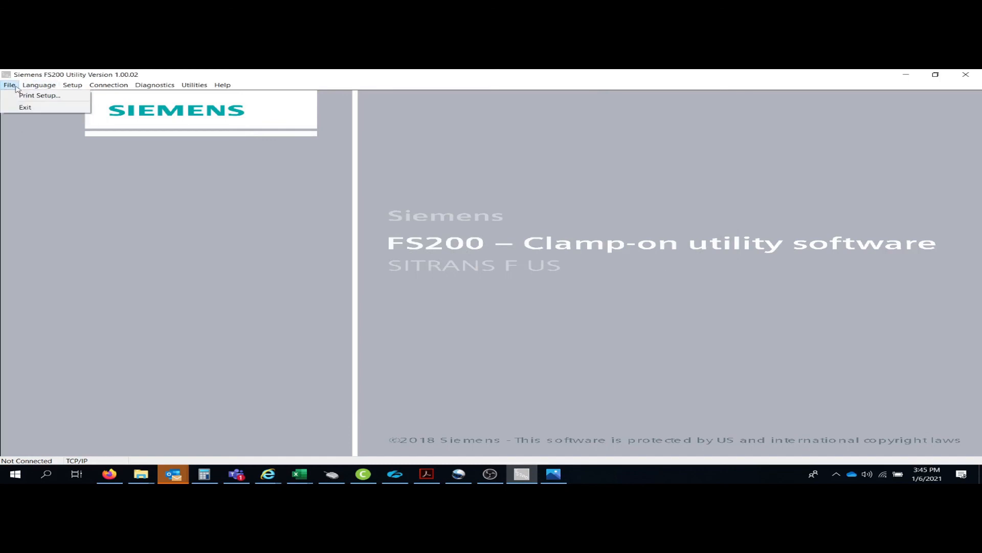
click(39, 96)
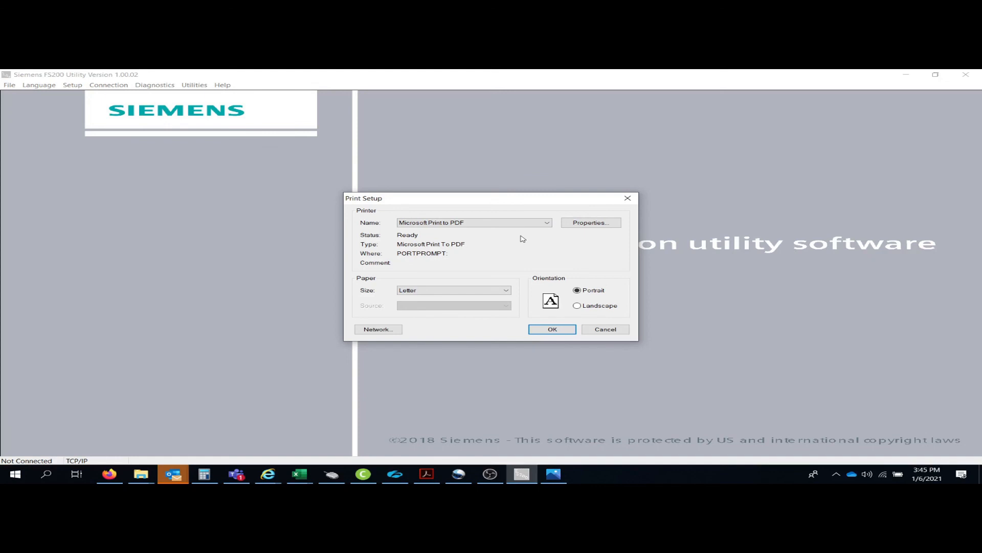
click(548, 224)
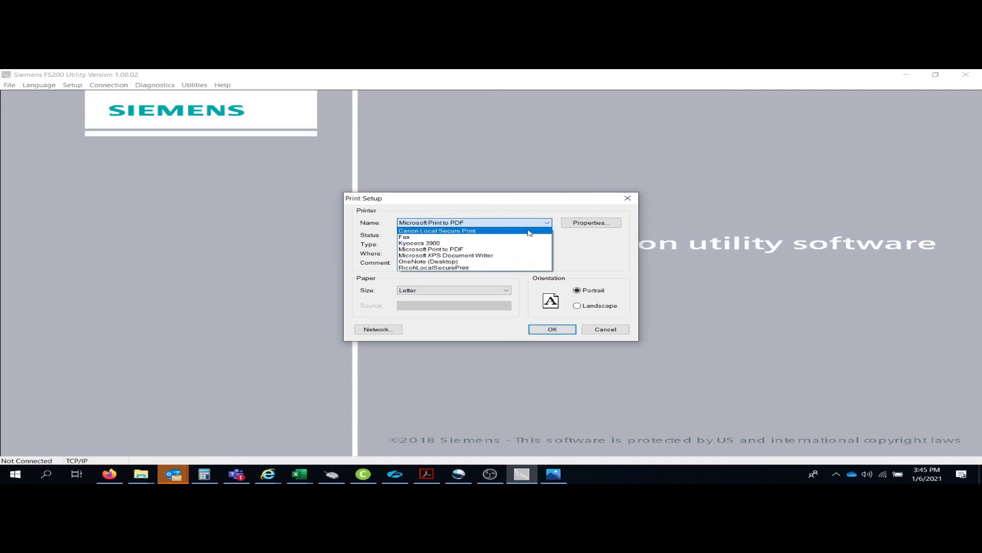
click(517, 250)
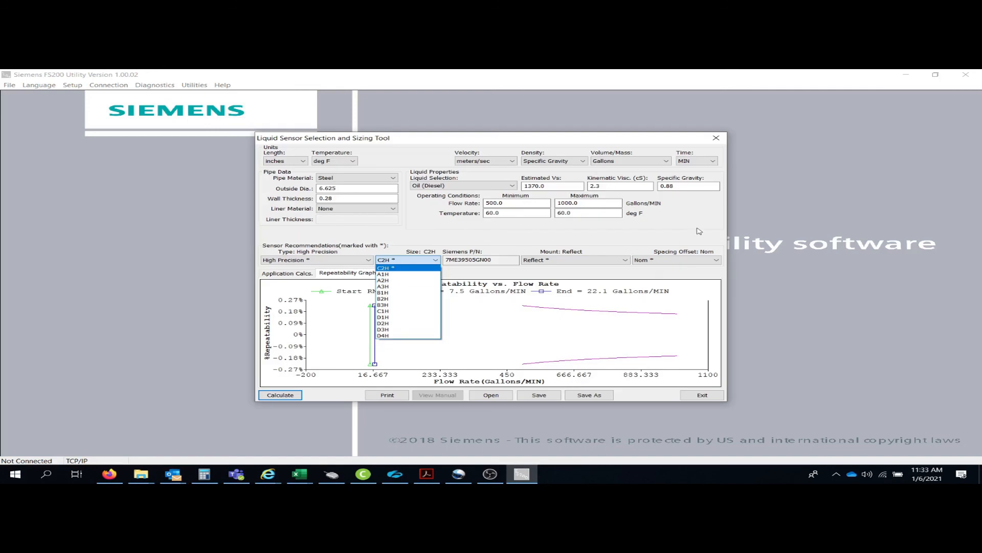
click(699, 231)
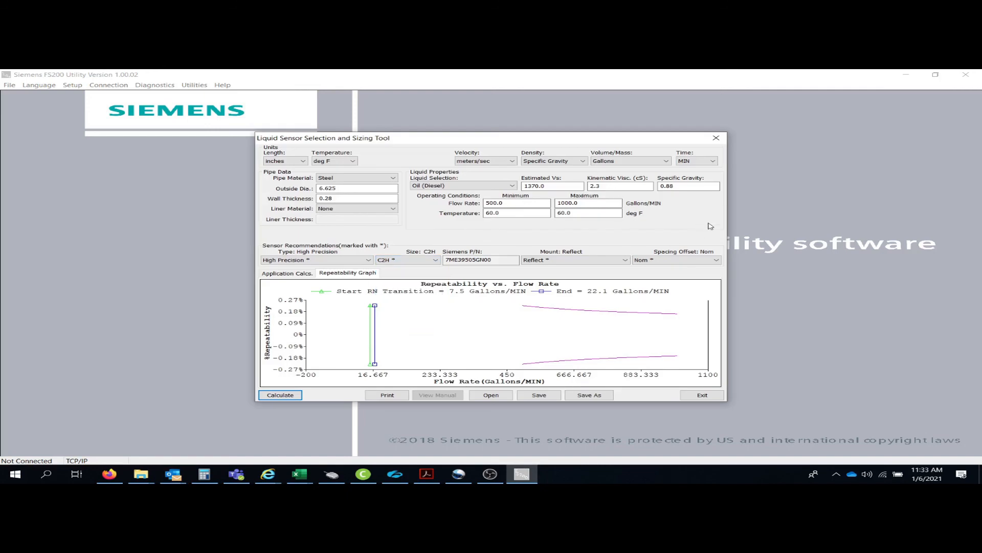